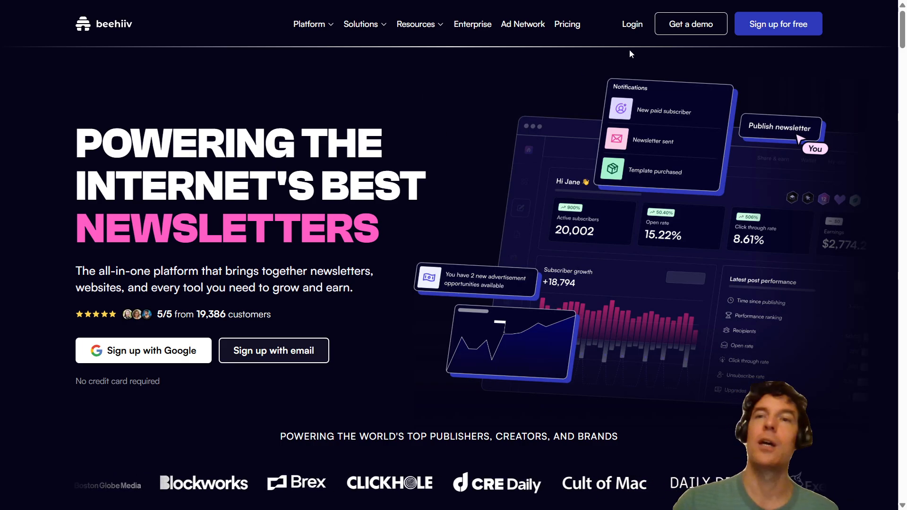
- Log in to the beehiiv account and open the website builder
left_click(637, 30)
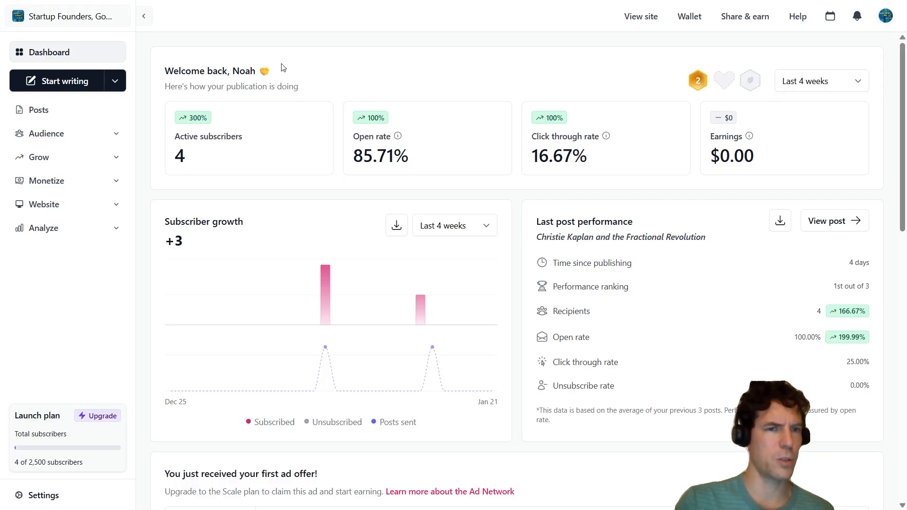
mouse_move(177, 302)
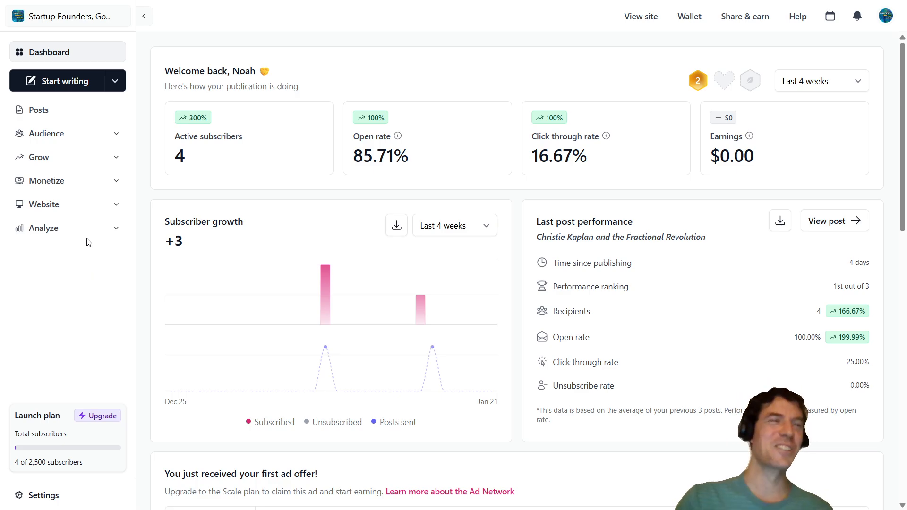
left_click(52, 206)
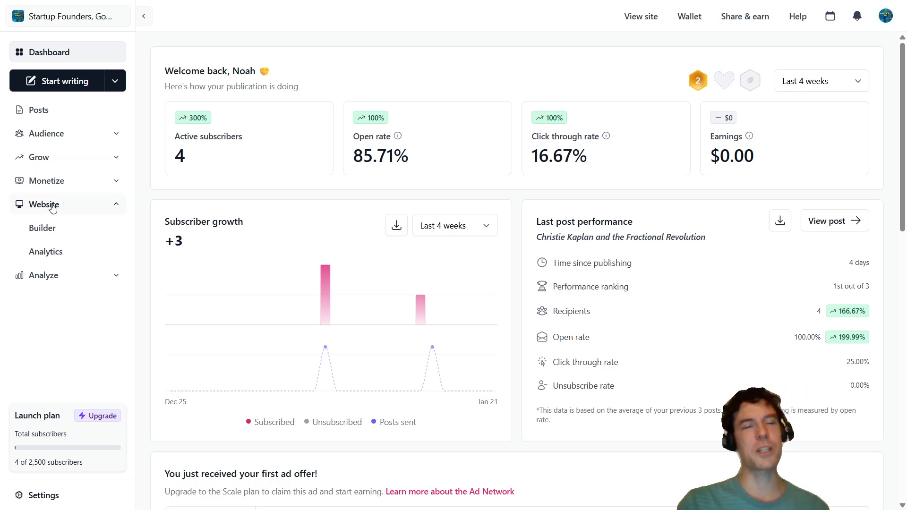
left_click(42, 229)
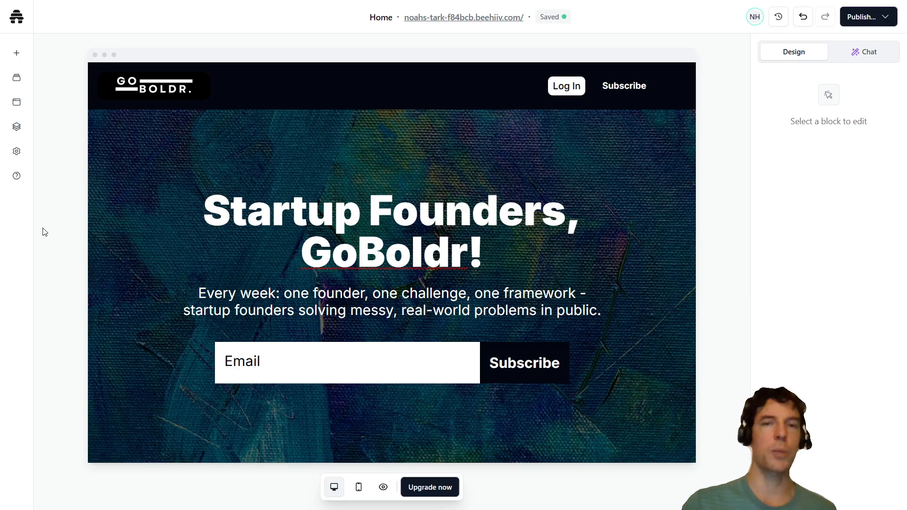
- Look through the newsletter's home page from the navbar and hero section, past the Most Recent posts, down to the footer
scroll(648, 222, "down", 3)
scroll(648, 222, "up", 3)
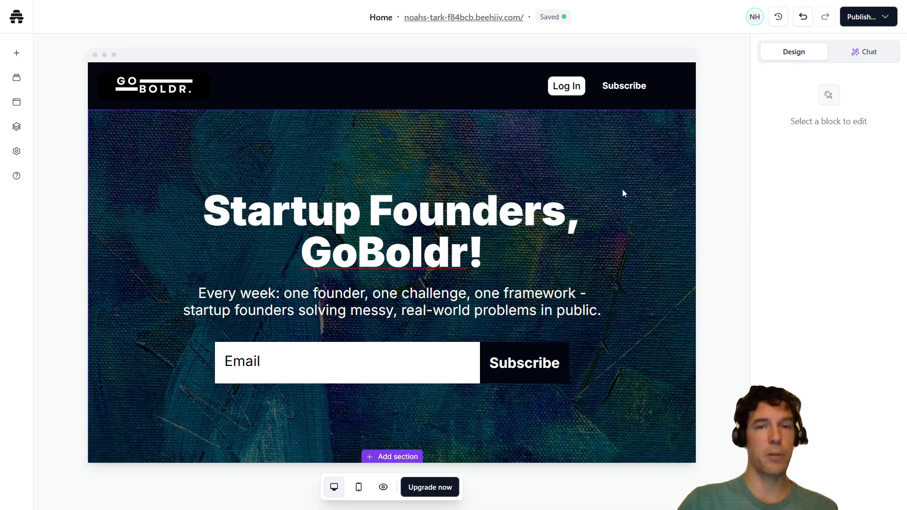
left_click(403, 86)
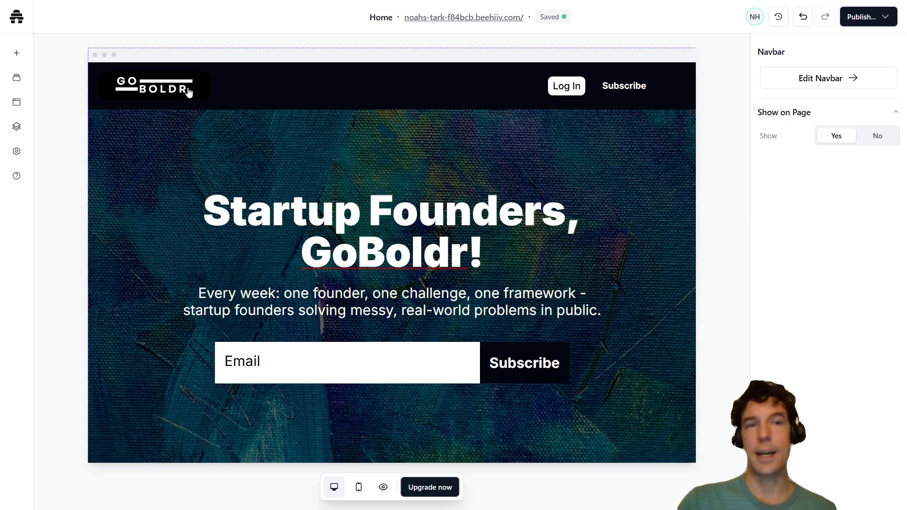
scroll(645, 222, "down", 12)
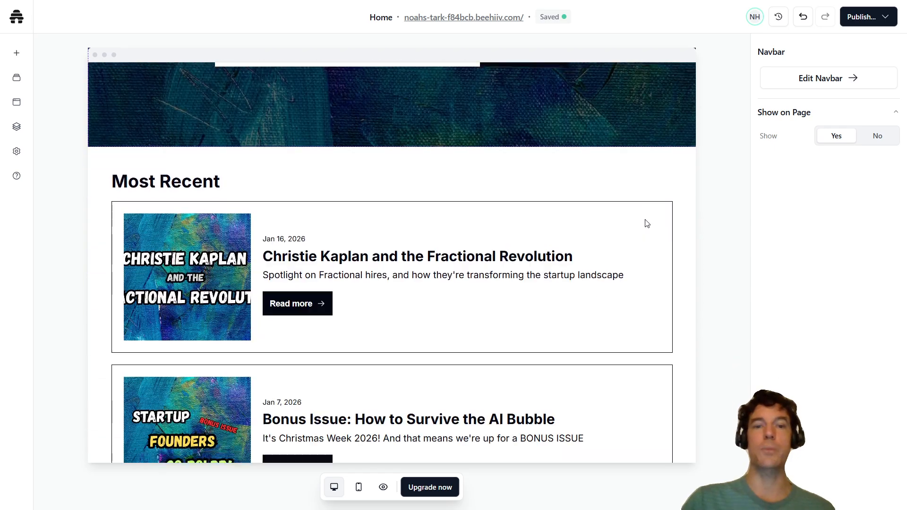
scroll(647, 223, "up", 7)
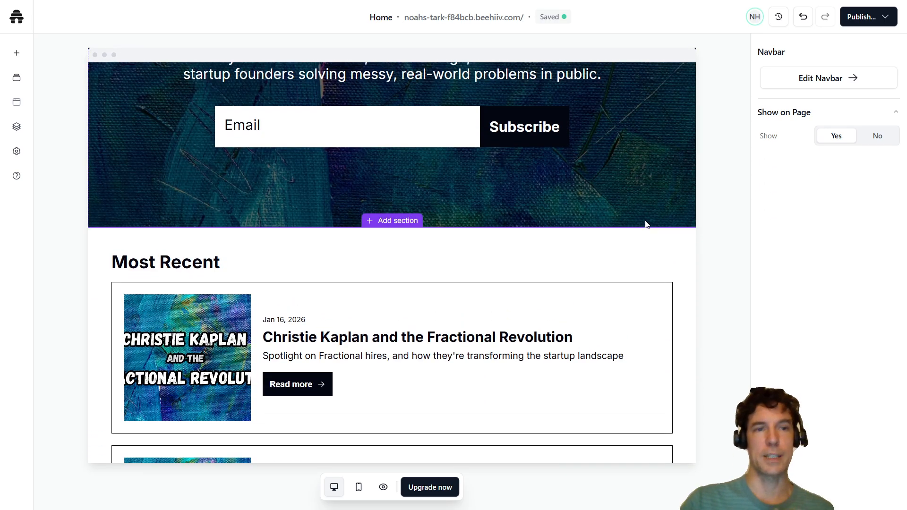
scroll(645, 224, "down", 8)
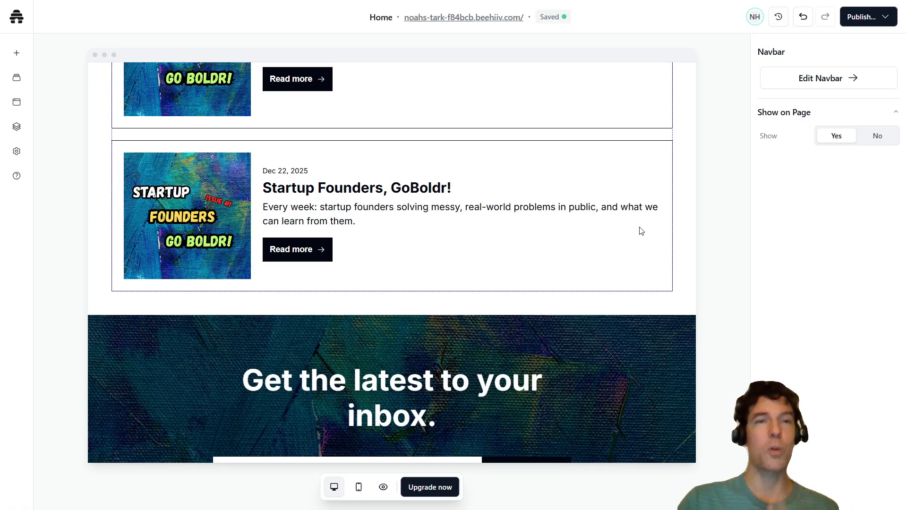
scroll(641, 231, "up", 8)
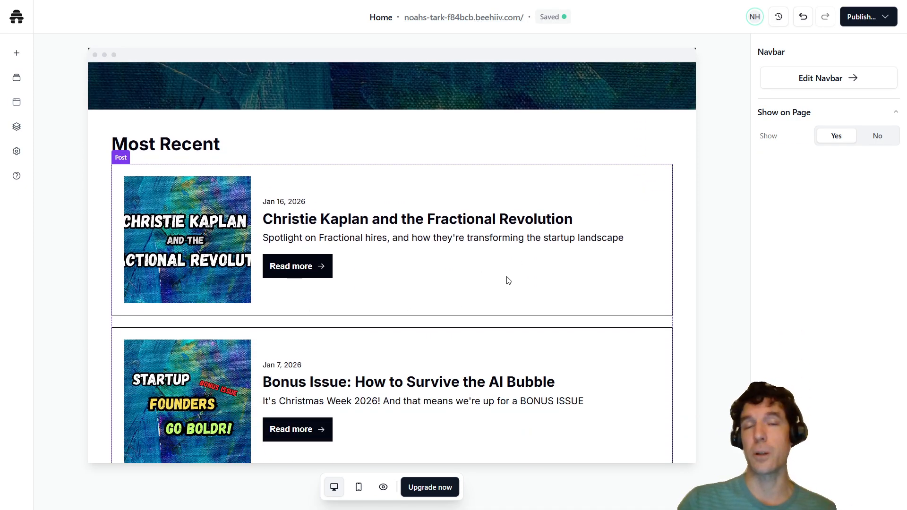
scroll(508, 280, "down", 4)
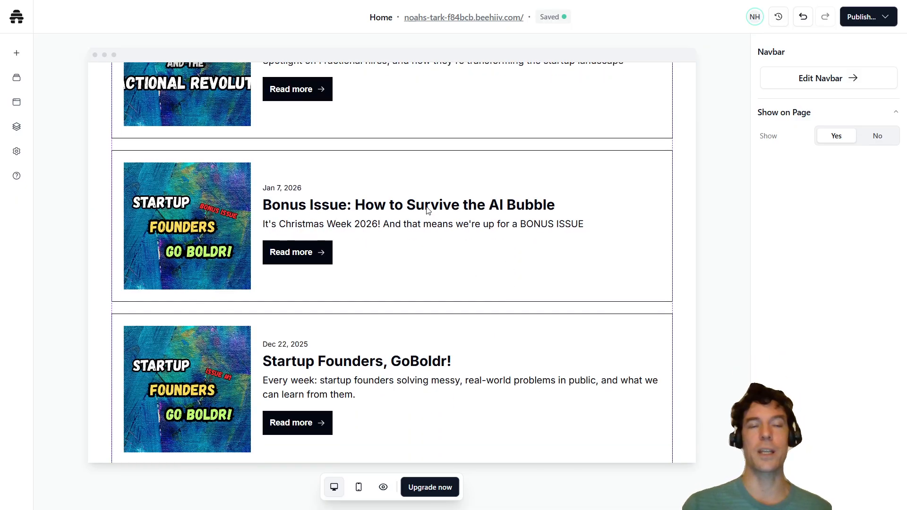
scroll(426, 210, "up", 4)
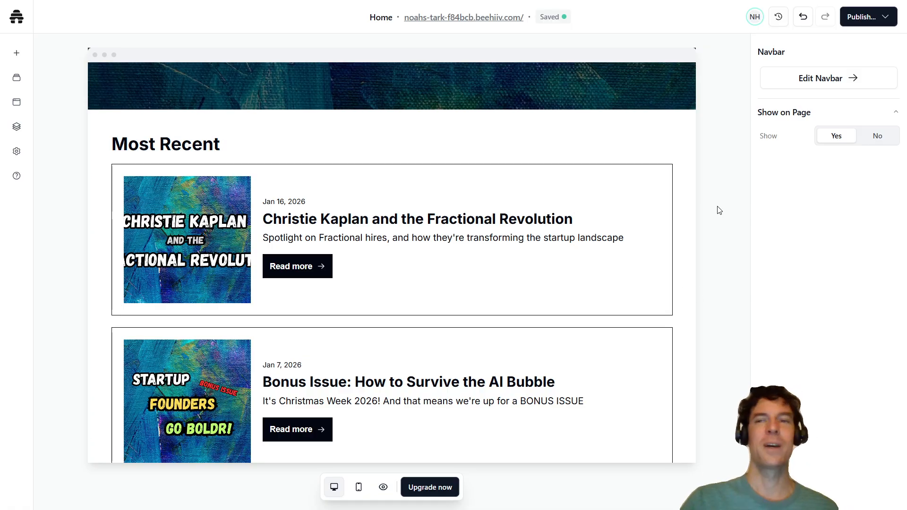
scroll(591, 239, "down", 10)
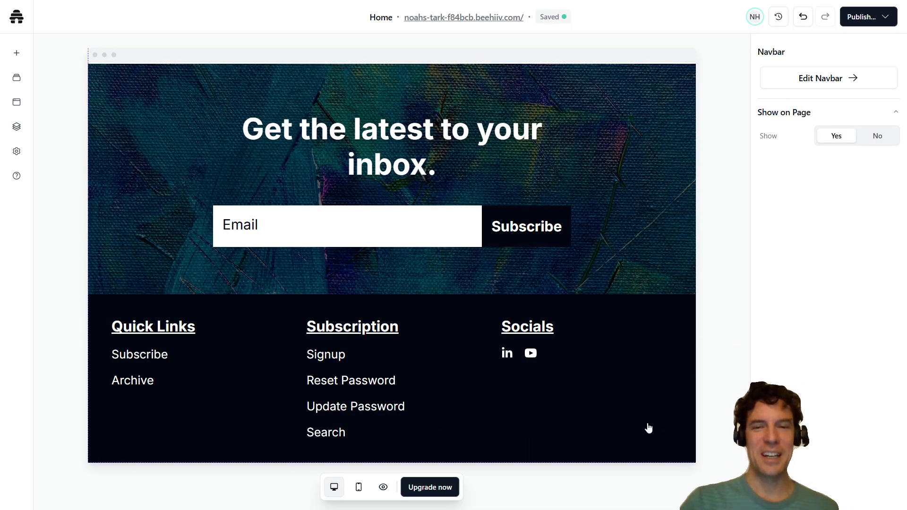
- View the YouTube channel linked from the footer's Socials, and return to the website builder
left_click(529, 353)
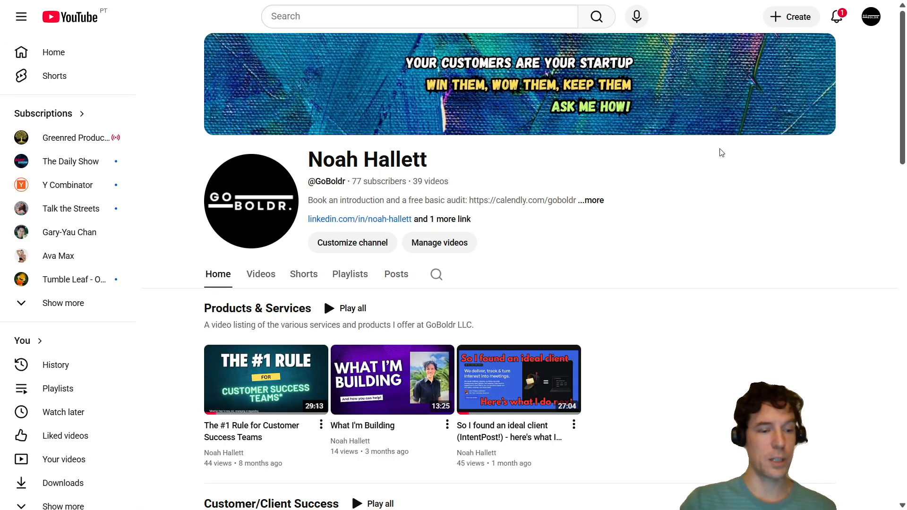
key("ctrl+shift+Tab")
key("ctrl+shift+Tab")
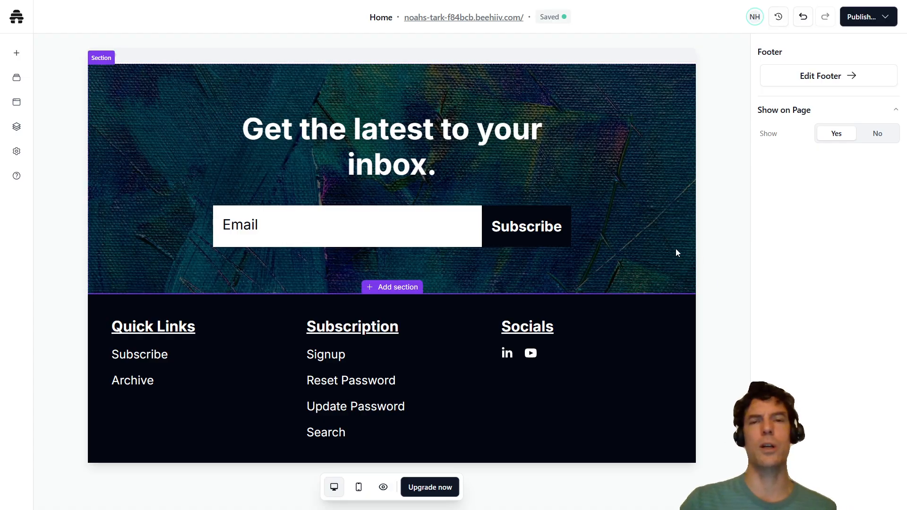
- Compare the footer's social links with the navbar block and its Show on Page setting
scroll(634, 331, "up", 6)
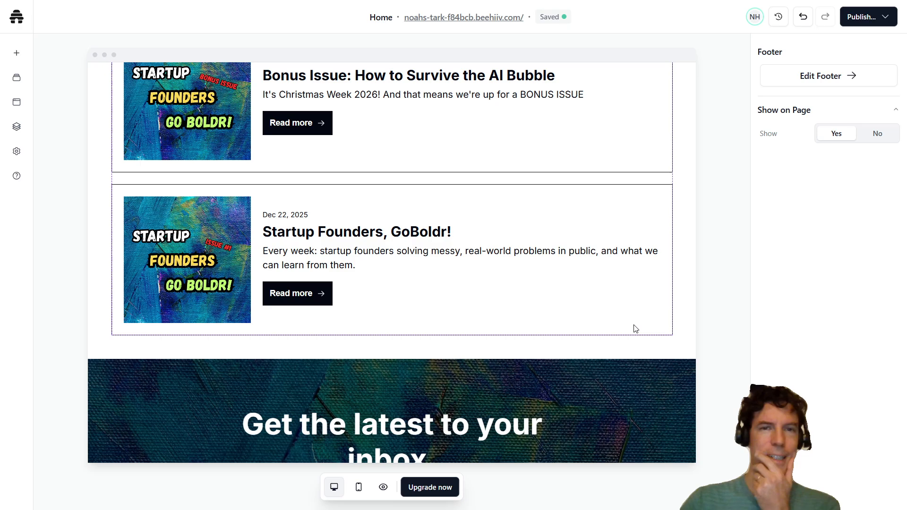
scroll(634, 327, "down", 6)
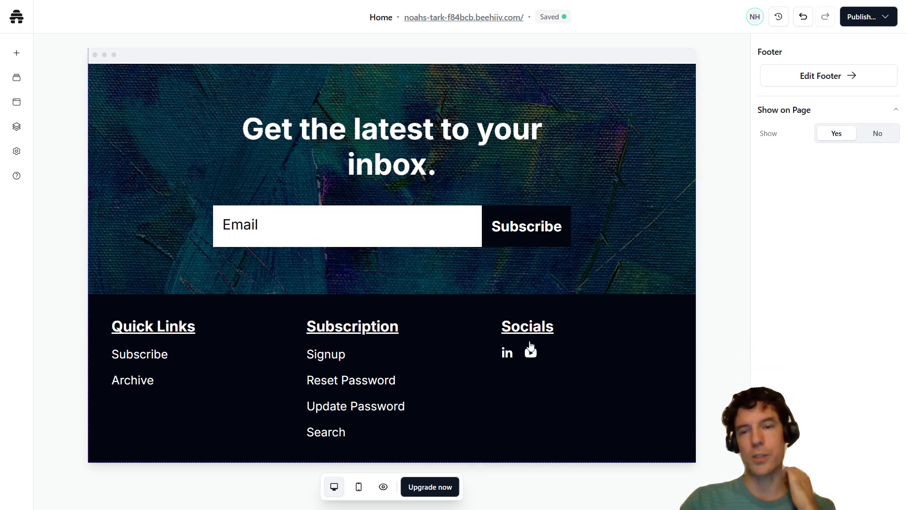
scroll(628, 298, "up", 15)
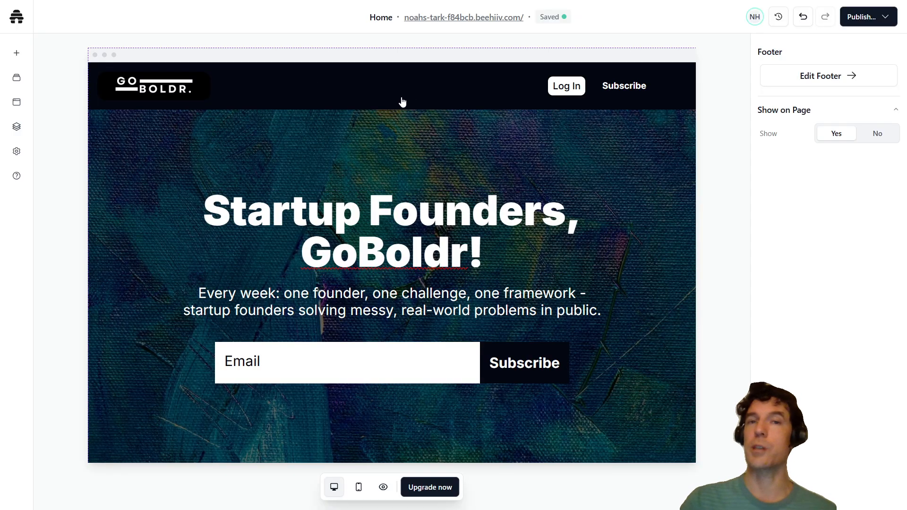
left_click(365, 93)
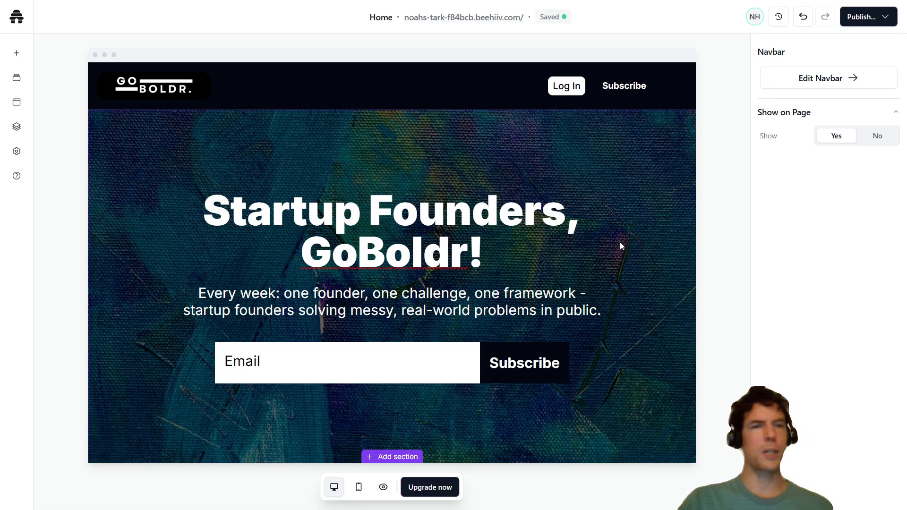
scroll(620, 243, "down", 15)
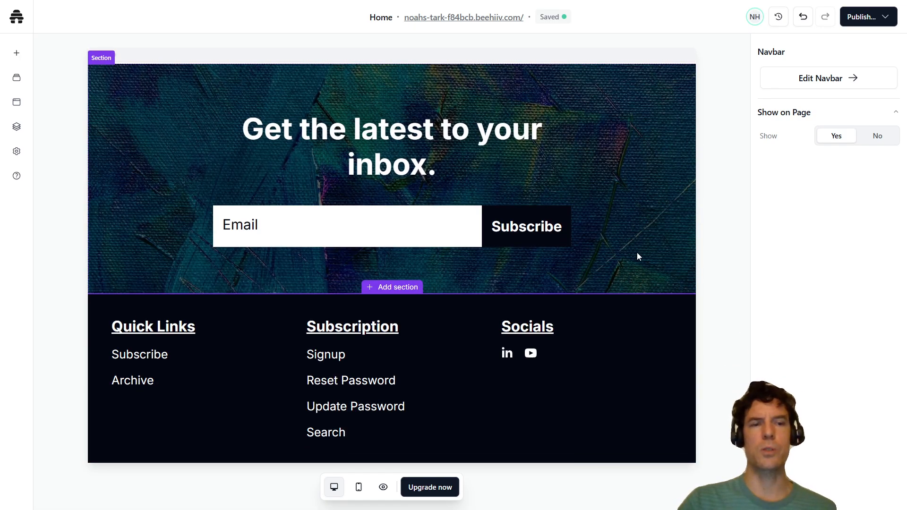
scroll(636, 257, "up", 1)
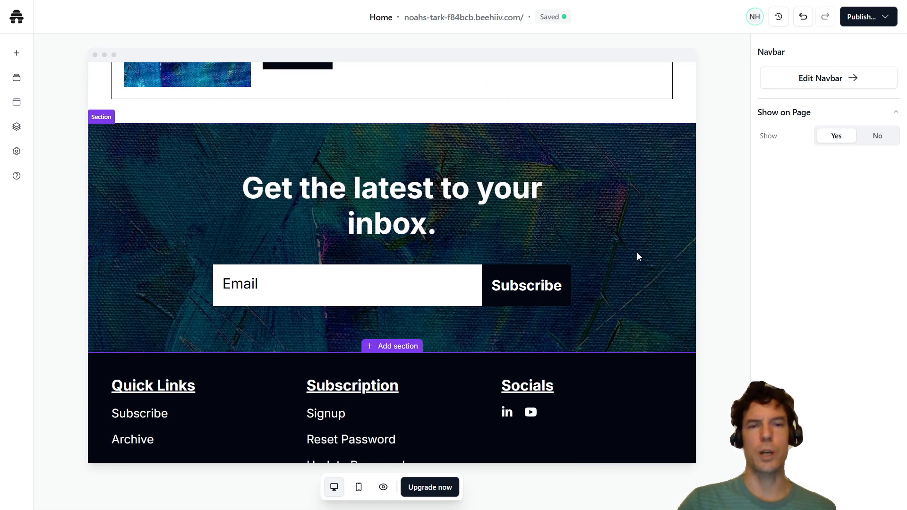
- Inspect the background image settings of the "Get the latest to your inbox." section and compare the image with the post thumbnails
left_click(603, 189)
scroll(788, 245, "down", 1)
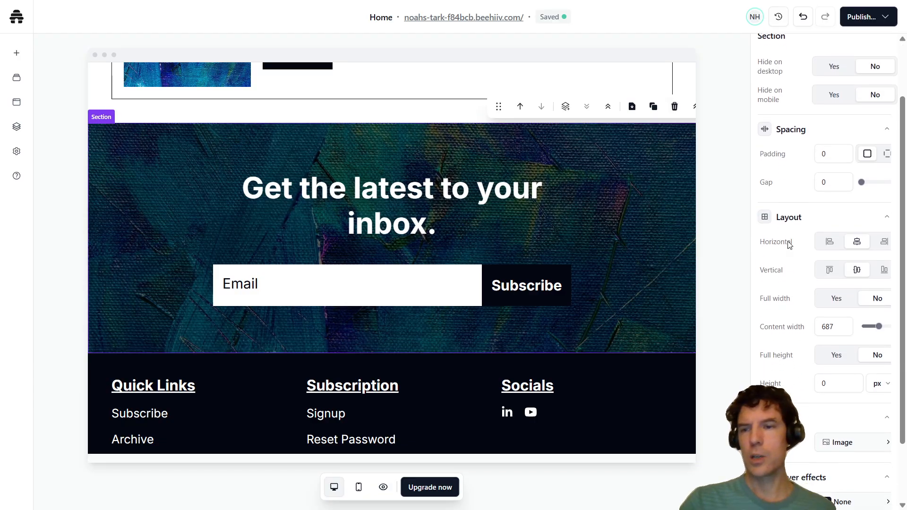
scroll(788, 244, "down", 2)
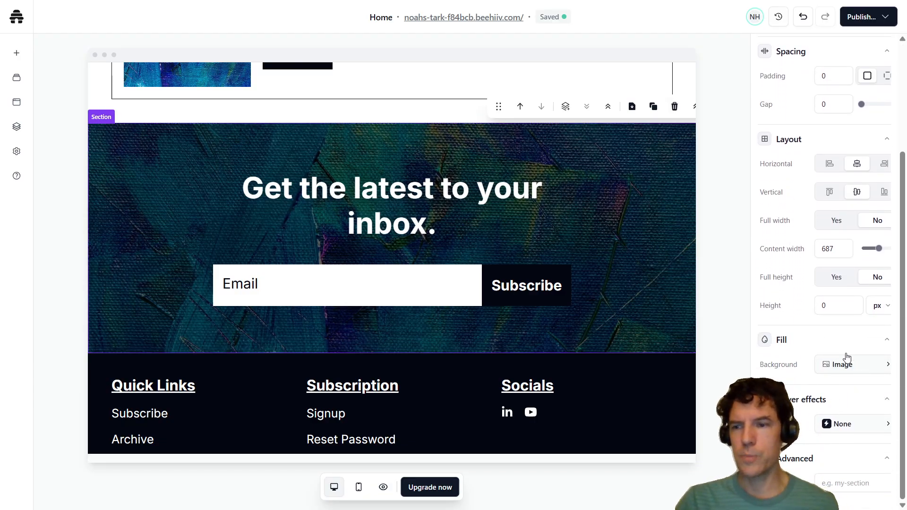
left_click(769, 341)
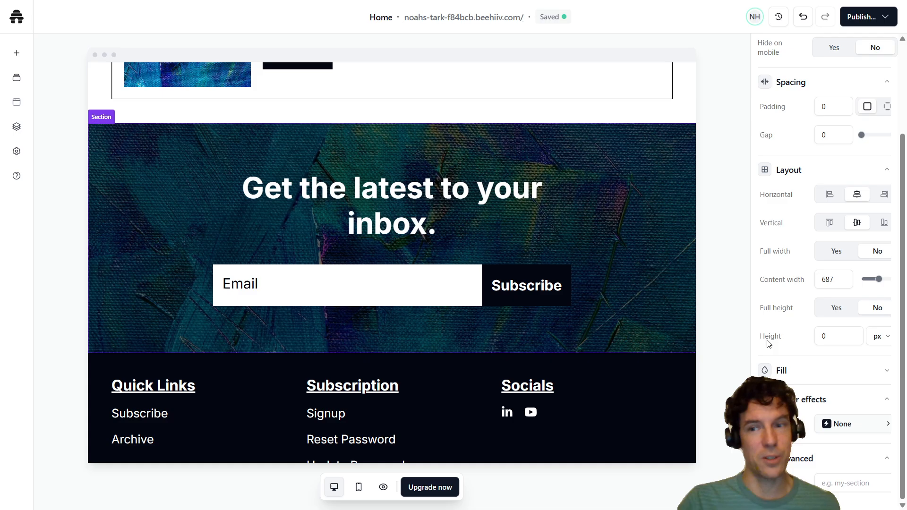
left_click(770, 371)
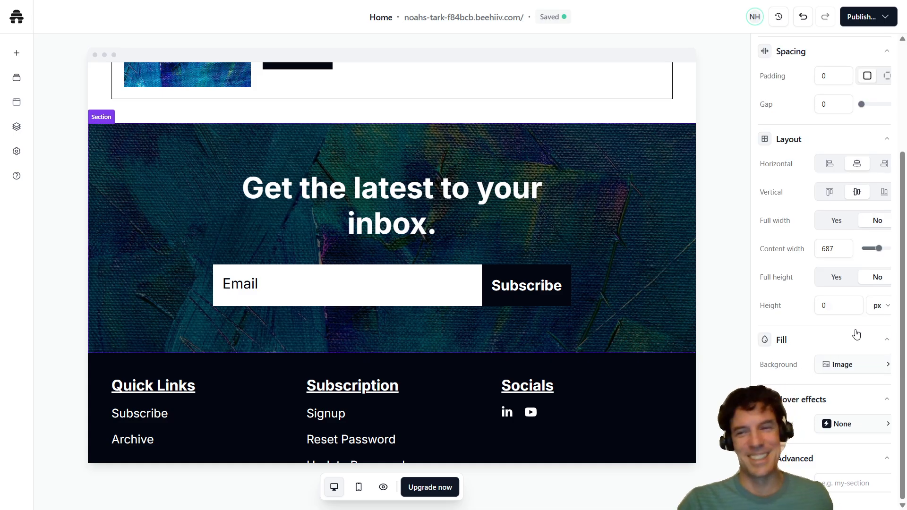
left_click(869, 372)
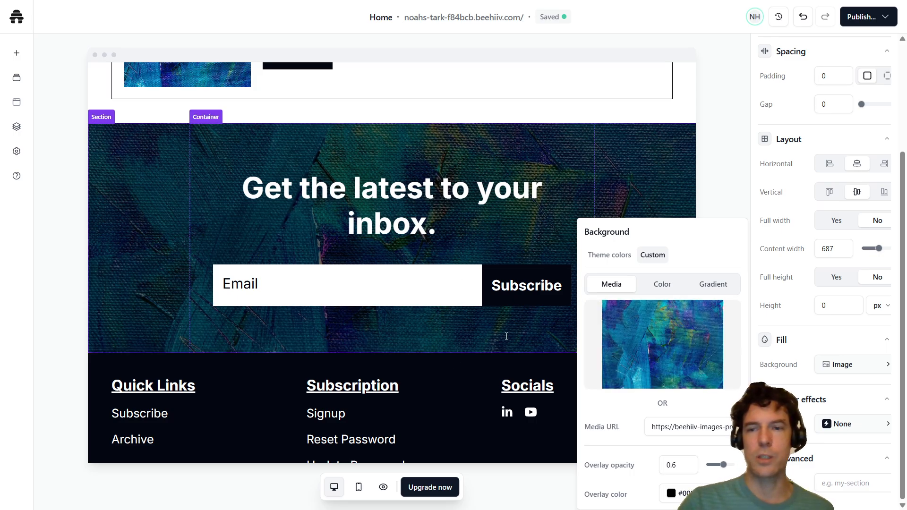
scroll(142, 204, "up", 2)
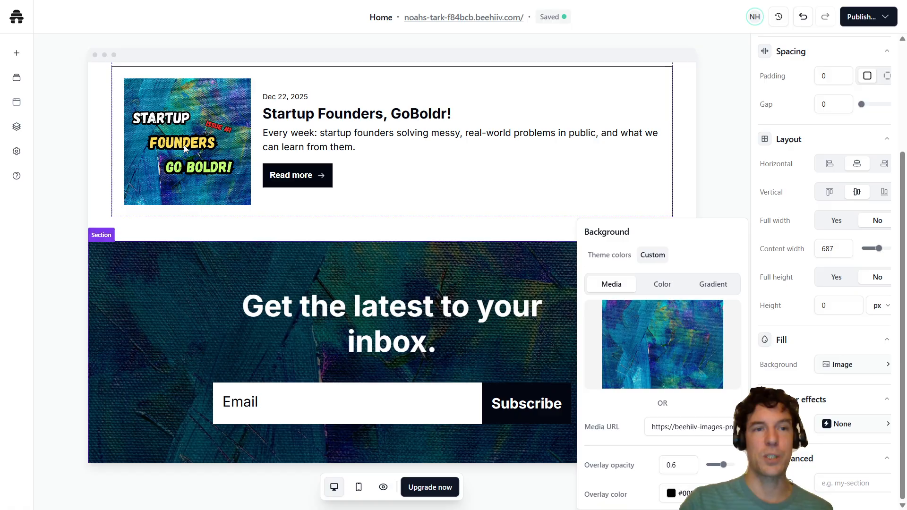
scroll(183, 146, "down", 2)
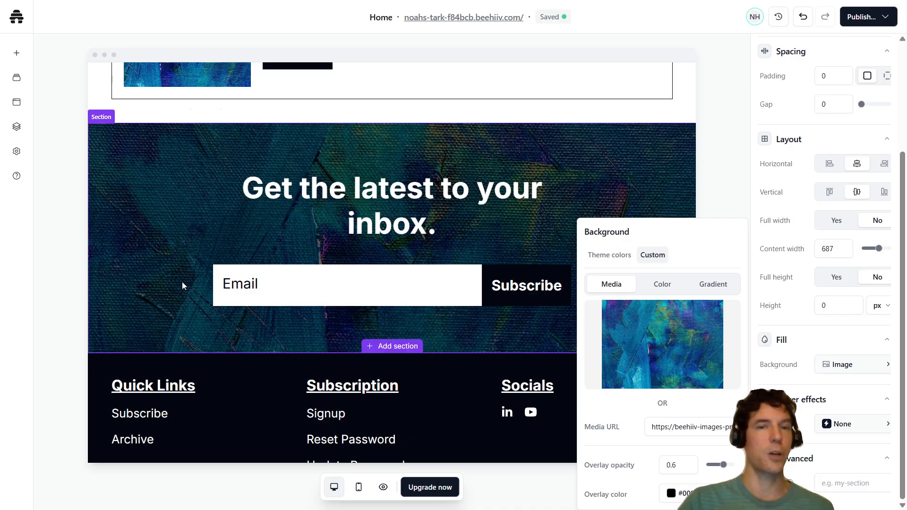
- Highlight the "Get the latest to your inbox." heading text to inspect its style settings, and reselect the surrounding section
left_click(395, 190)
left_click_drag(435, 189, 292, 189)
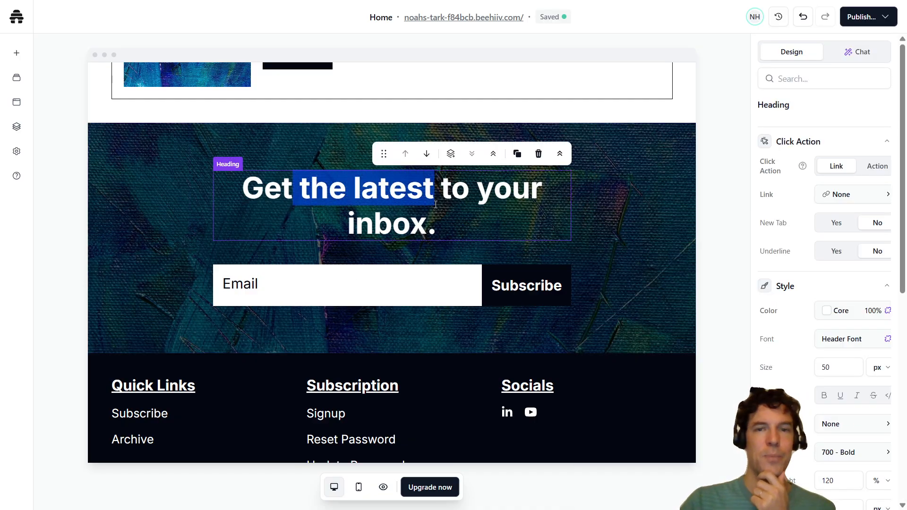
left_click(476, 190)
left_click_drag(480, 225, 238, 186)
left_click(476, 224)
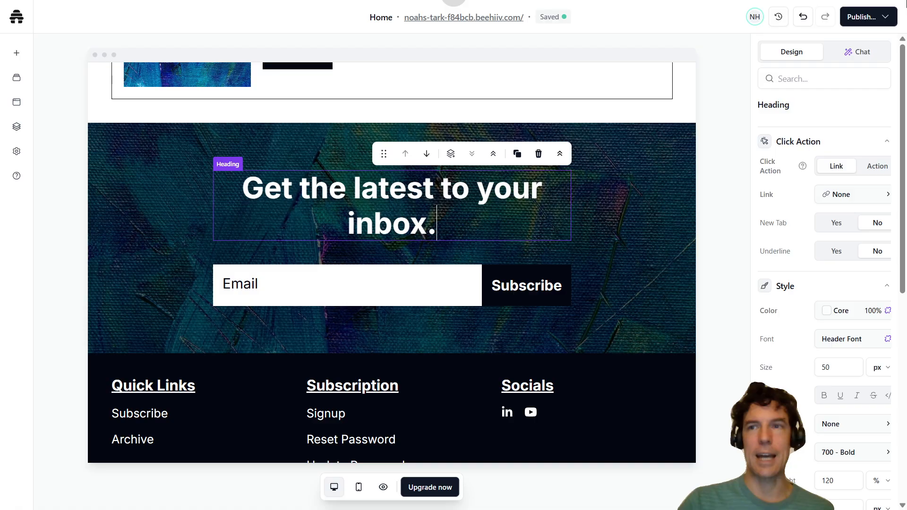
left_click(643, 236)
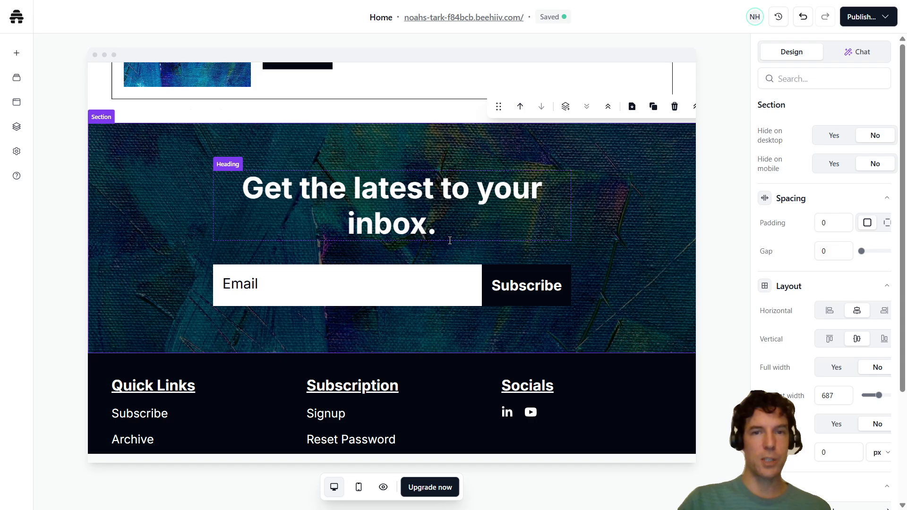
- Select the navbar block to view its options, and review the page down to the subscribe section and footer
scroll(450, 241, "up", 15)
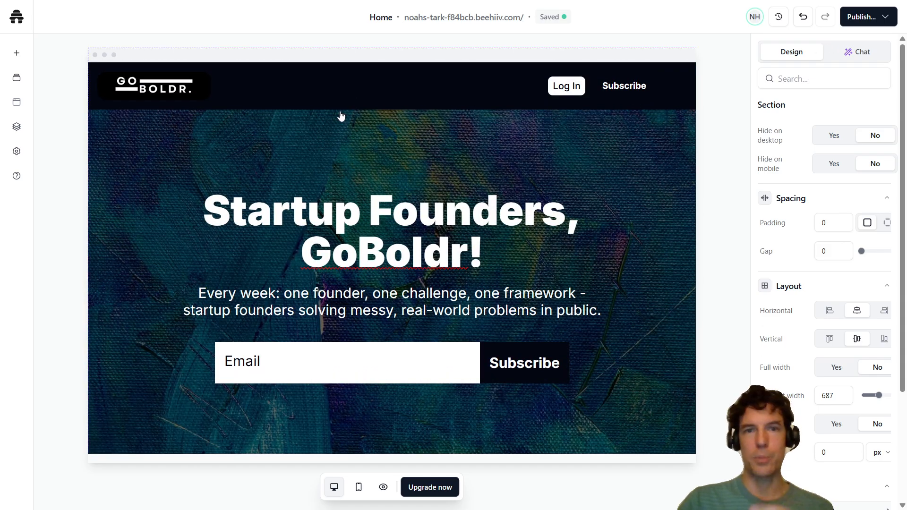
left_click(351, 101)
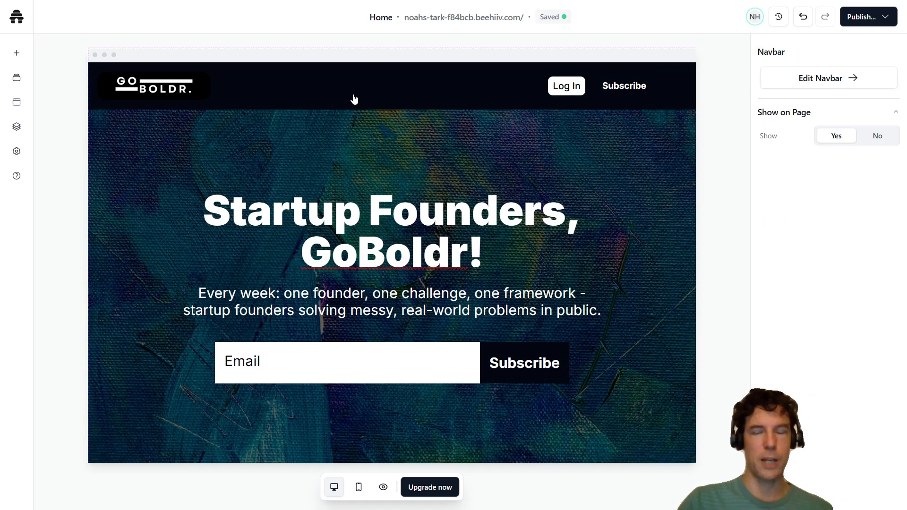
scroll(416, 256, "down", 15)
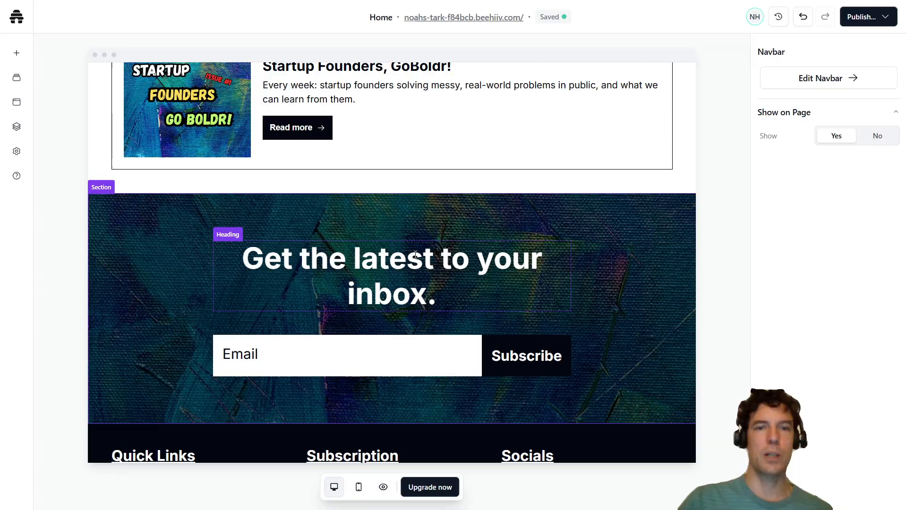
scroll(416, 255, "down", 3)
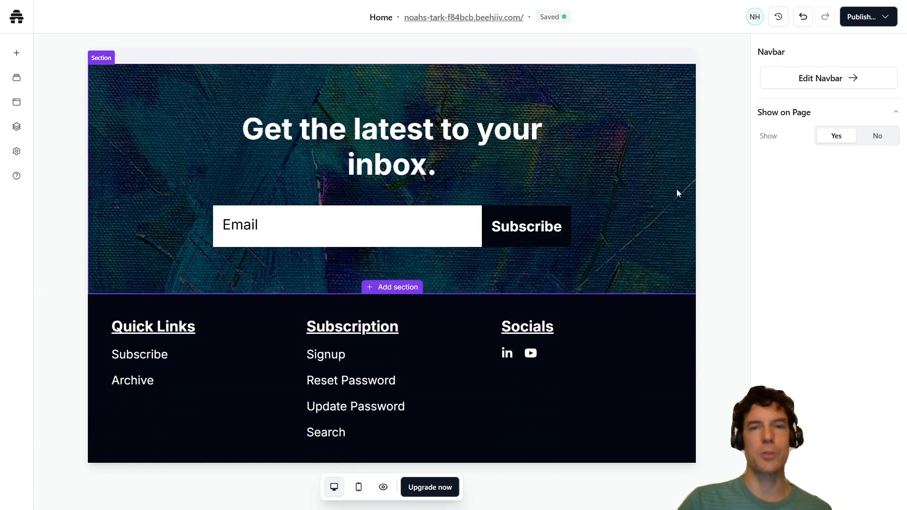
- Return to the hero and inspect the settings of its paragraph, the "Startup Founders, GoBoldr!" heading and the surrounding section
scroll(635, 182, "up", 10)
scroll(573, 219, "up", 8)
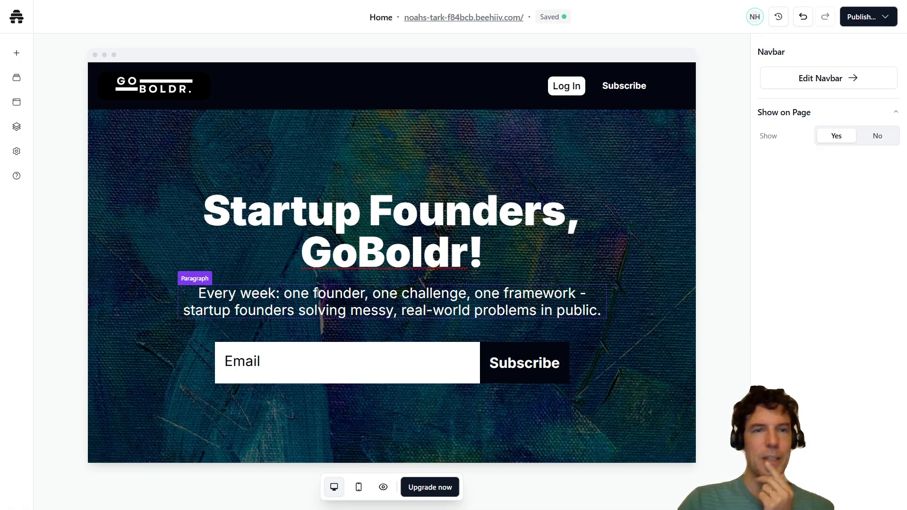
left_click(405, 306)
left_click(390, 238)
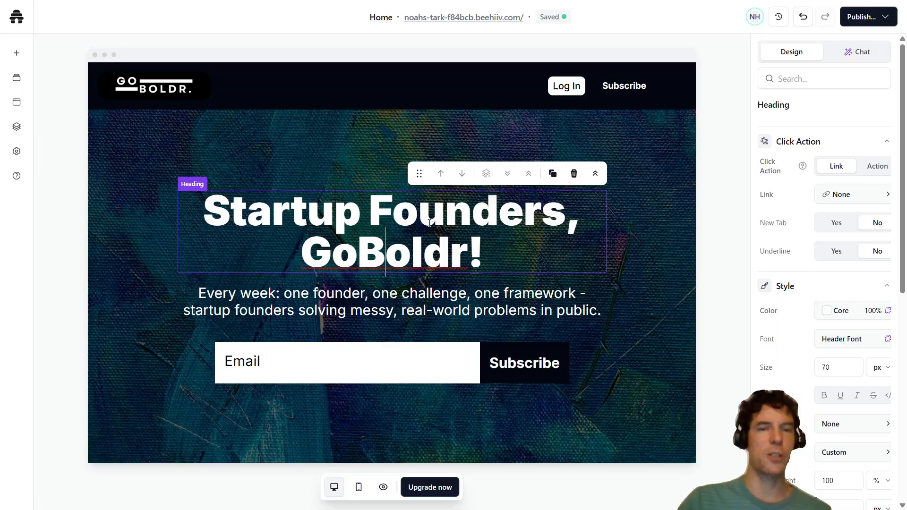
left_click(345, 157)
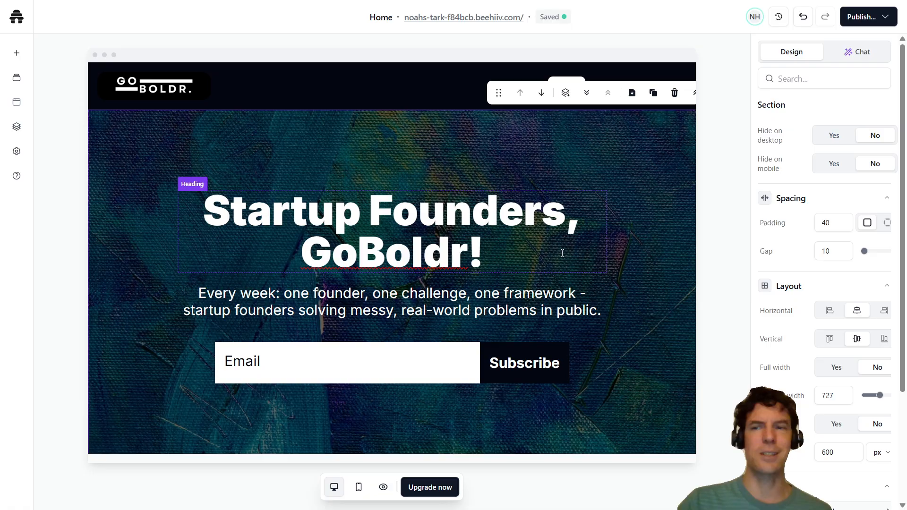
- Review the Most Recent posts, select the navbar block, and look over the page down to the footer and back
scroll(520, 283, "down", 4)
scroll(472, 310, "down", 1)
scroll(466, 296, "down", 2)
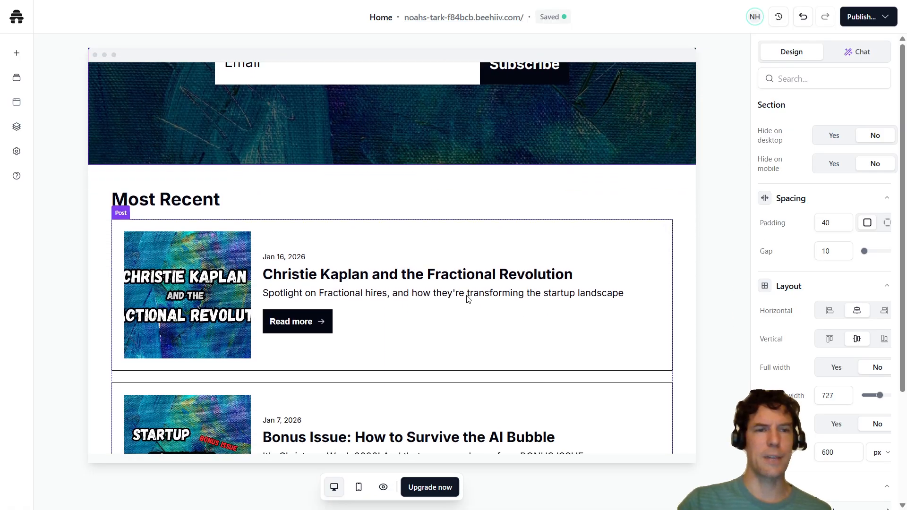
scroll(486, 310, "up", 7)
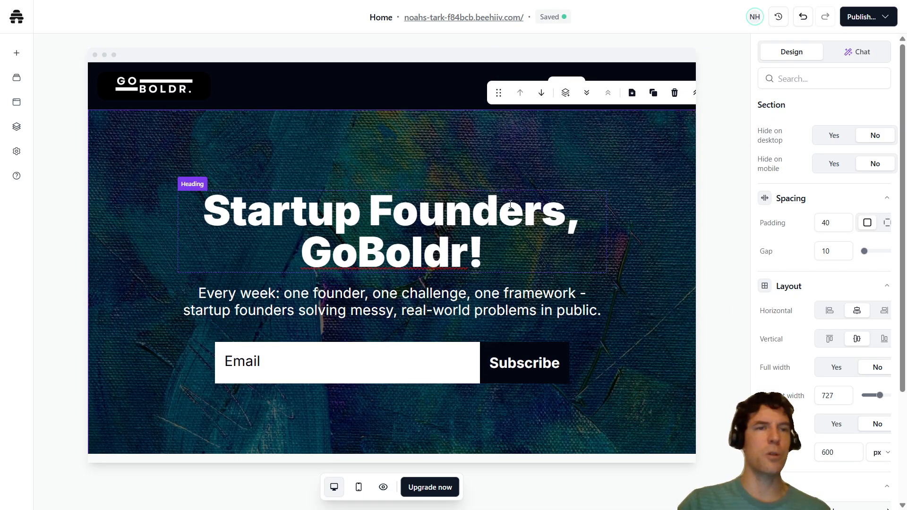
left_click(331, 92)
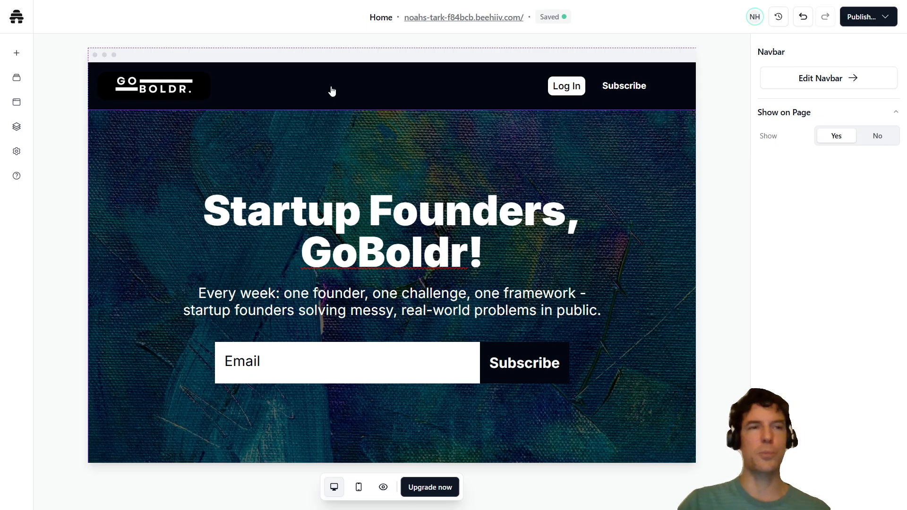
scroll(623, 251, "down", 15)
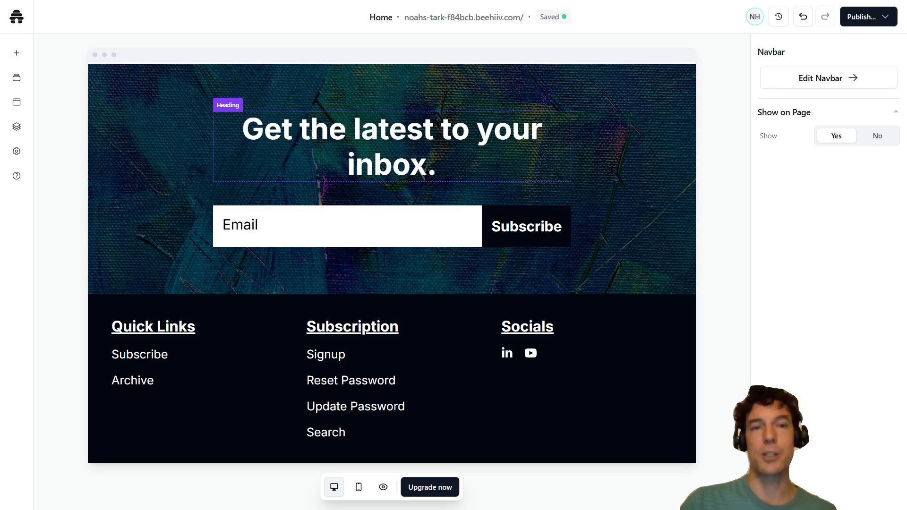
scroll(635, 202, "up", 15)
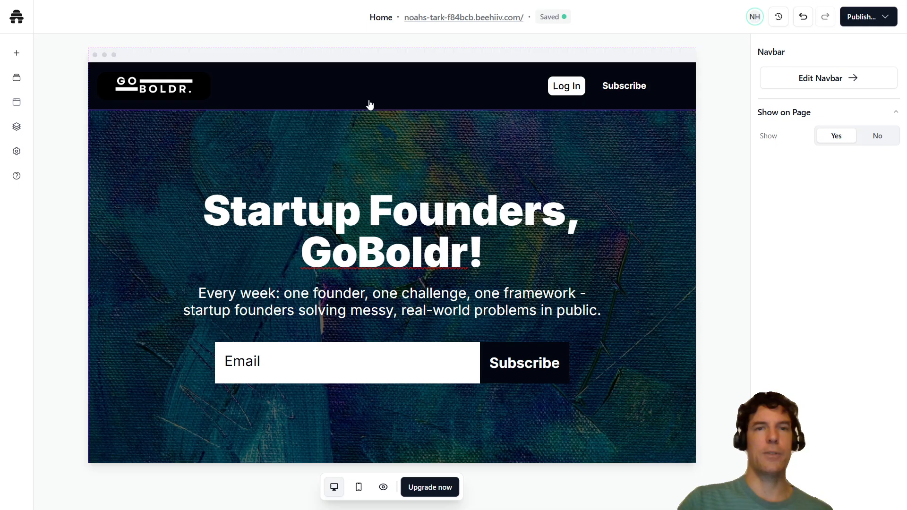
- Select the hero section, heading, paragraph and subscribe form one after another to compare the settings each block offers
left_click(643, 159)
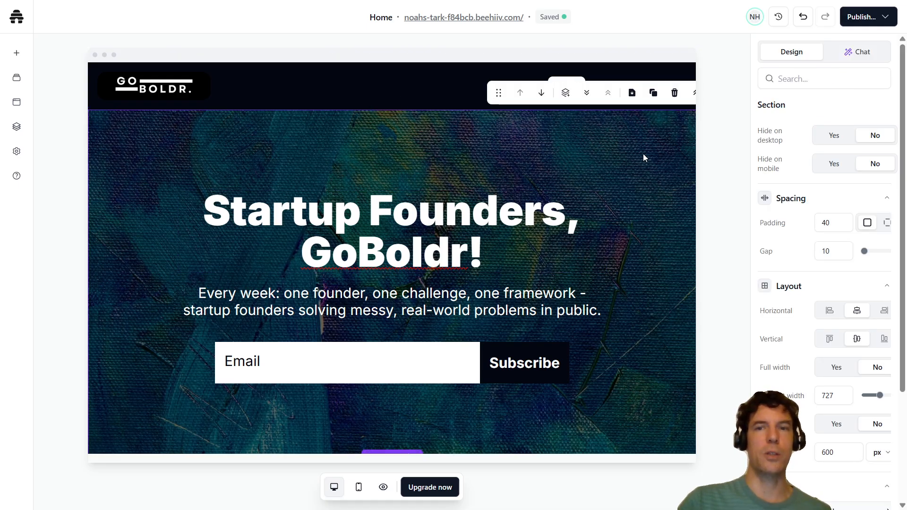
left_click(475, 231)
left_click(444, 297)
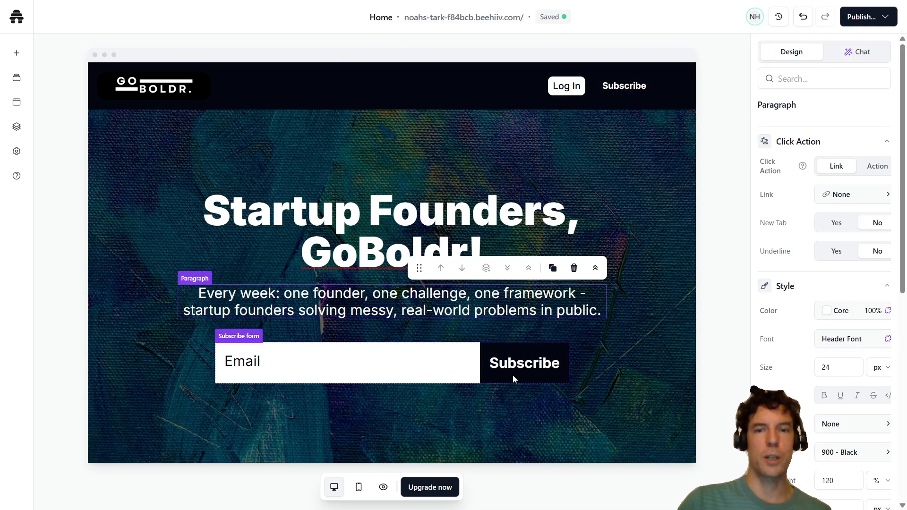
left_click(371, 358)
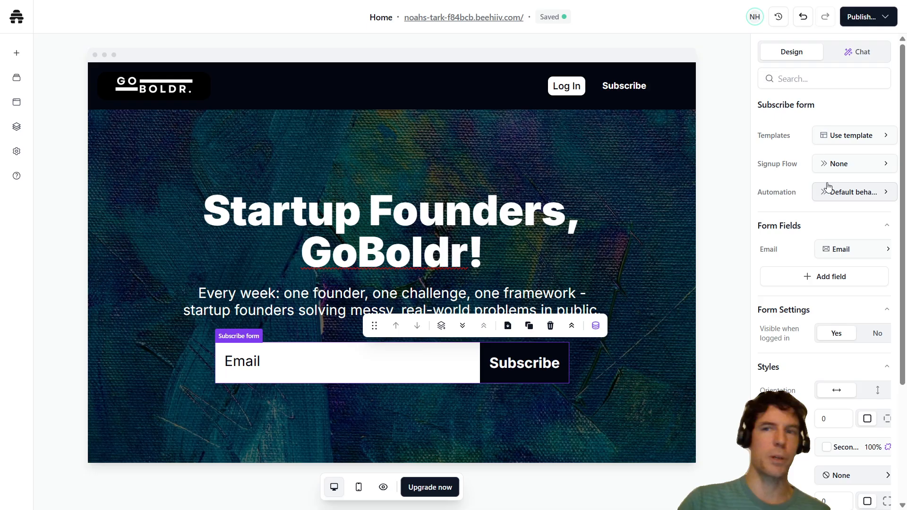
- Select the navbar and footer blocks in turn to compare their edit and Show on Page options
left_click(392, 91)
scroll(480, 263, "down", 15)
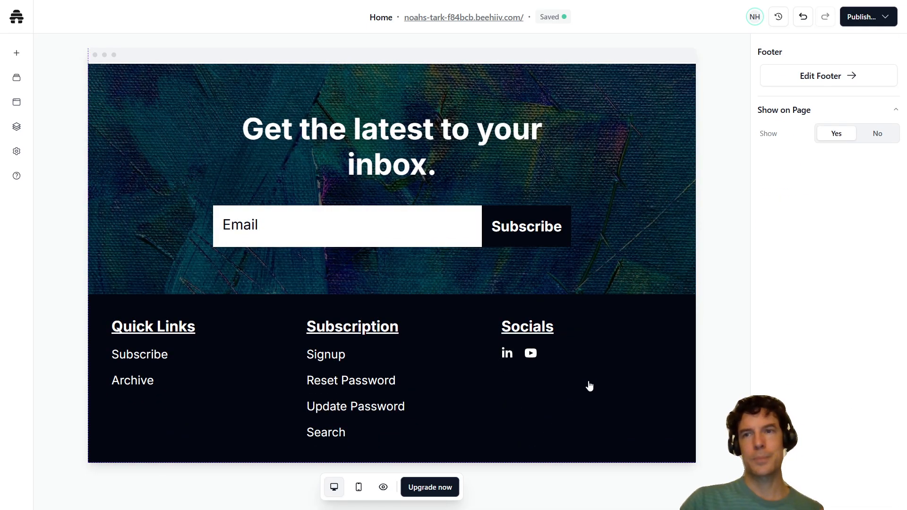
scroll(636, 343, "up", 5)
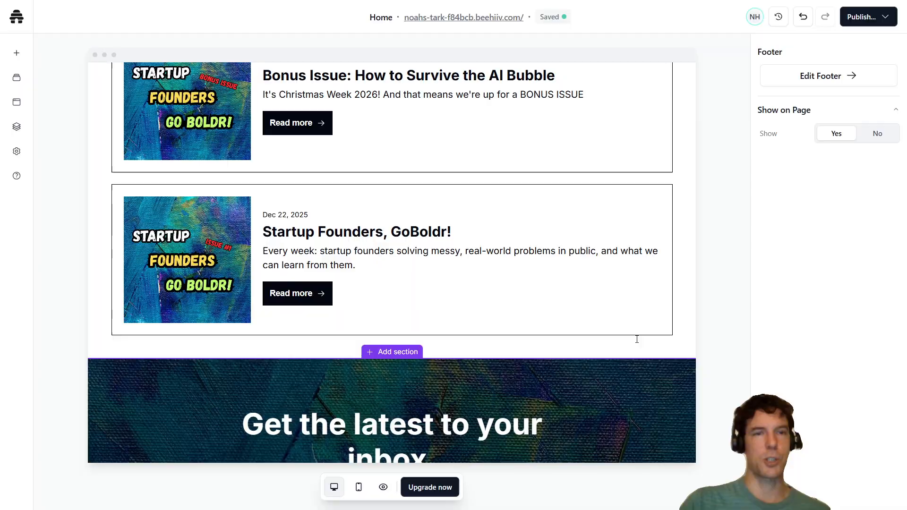
scroll(637, 340, "up", 10)
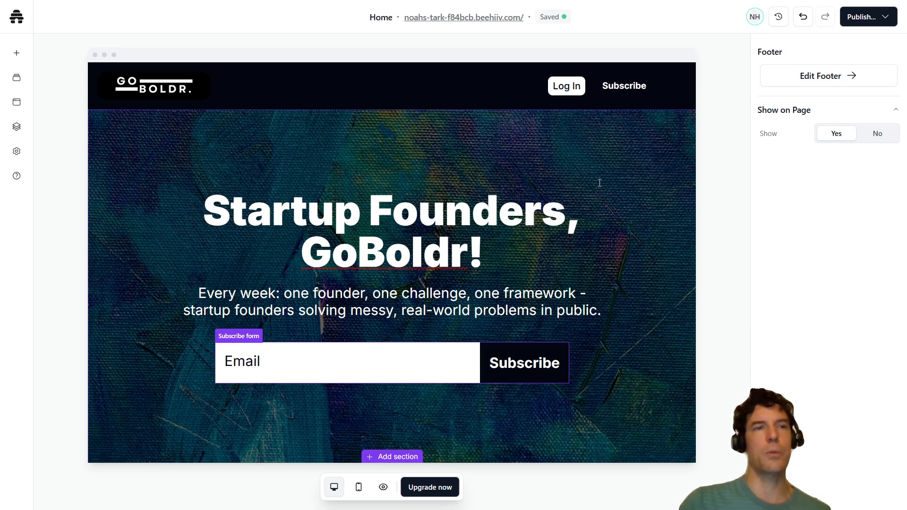
- Open the global navbar for editing and examine the logo's image source, size, click action, visibility and text settings
left_click(419, 89)
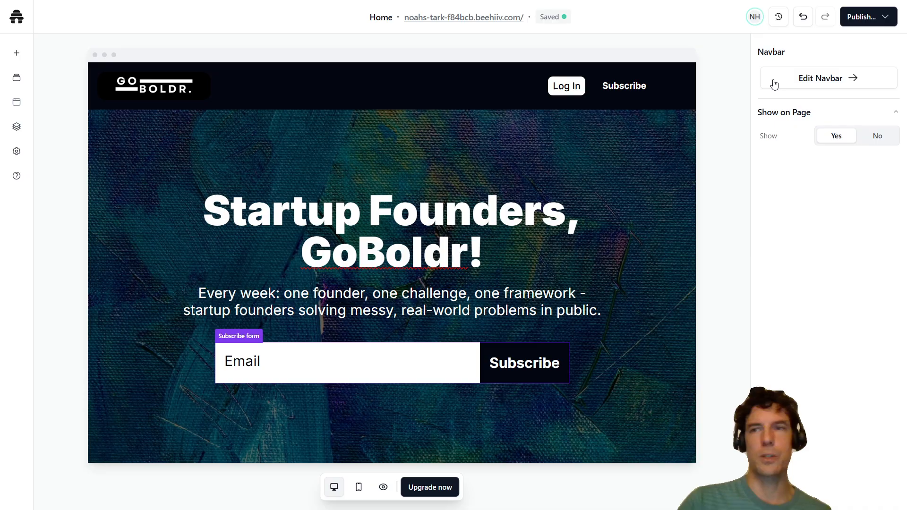
left_click(821, 78)
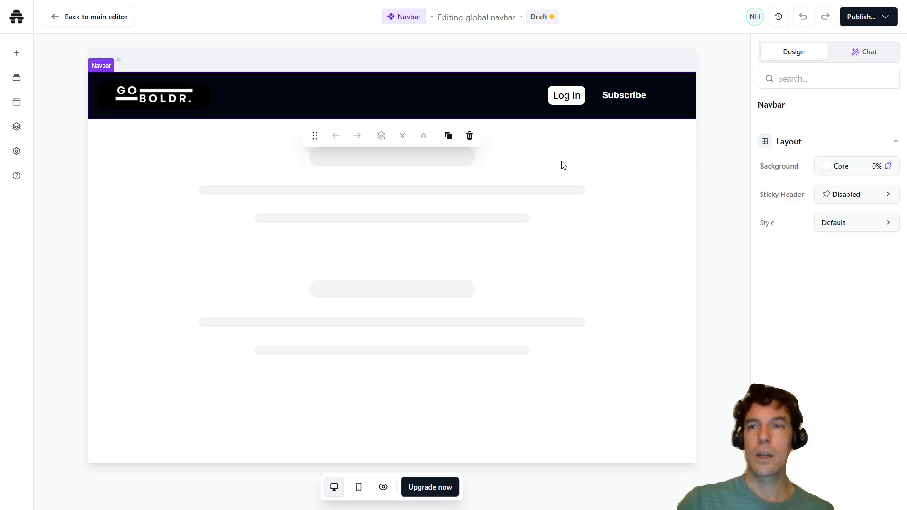
left_click(169, 92)
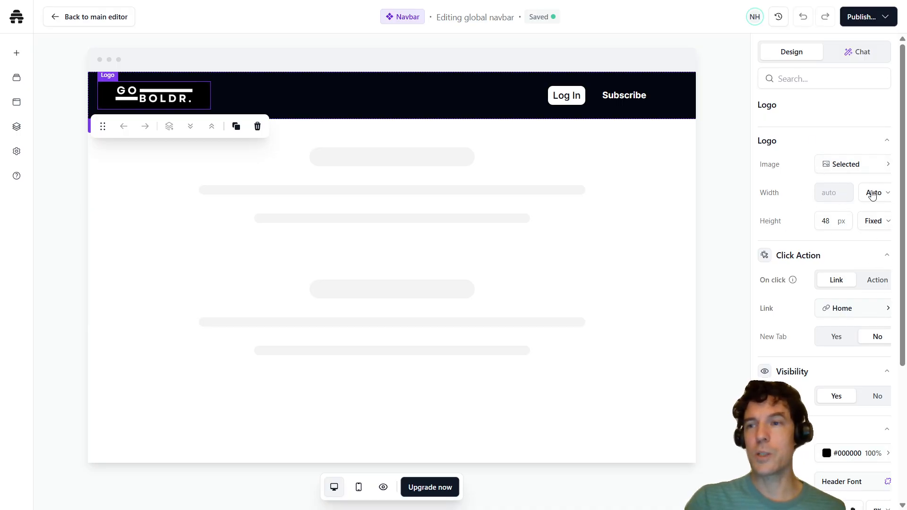
left_click(887, 165)
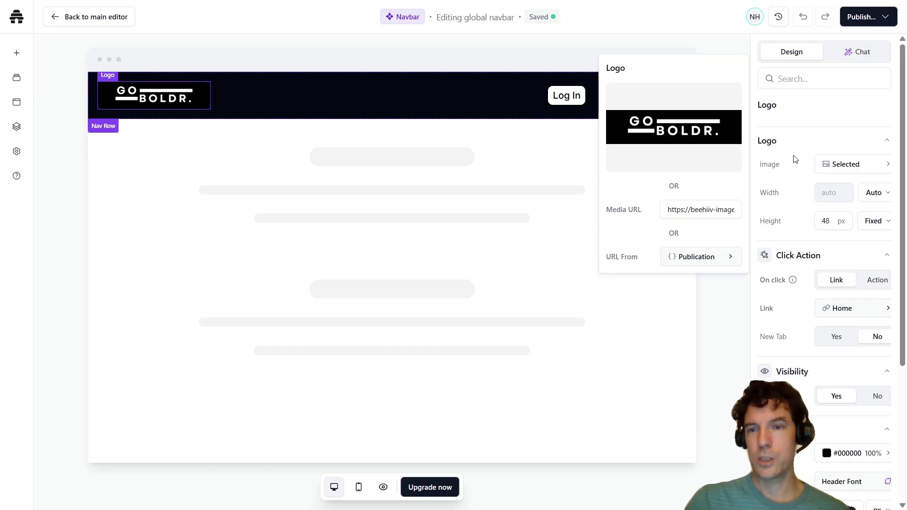
left_click(789, 128)
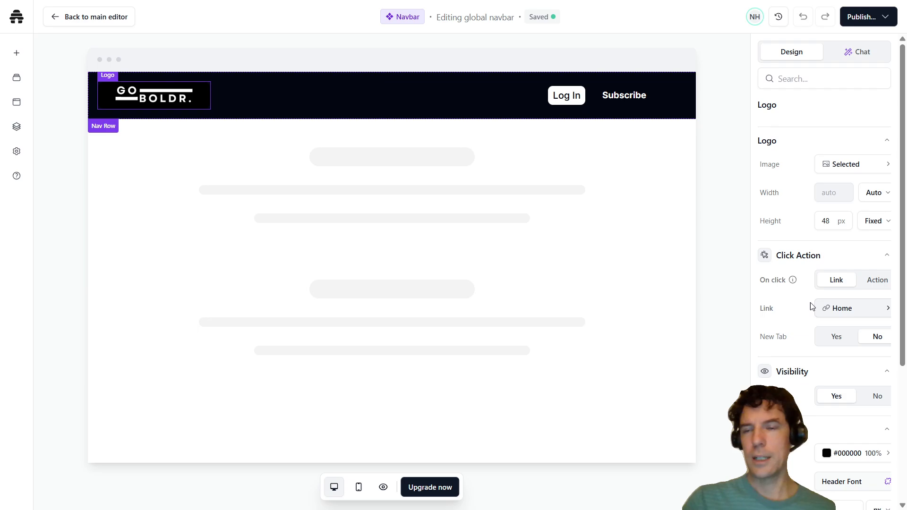
scroll(793, 312, "down", 4)
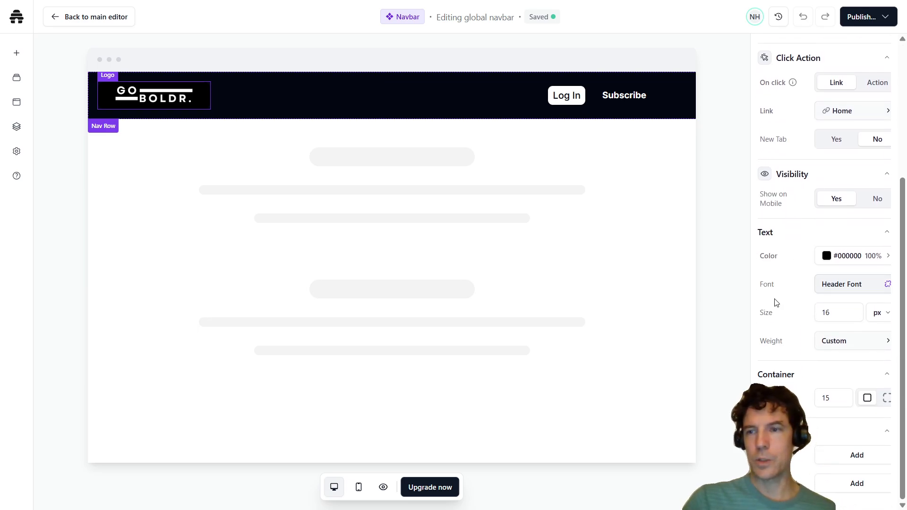
scroll(792, 298, "up", 4)
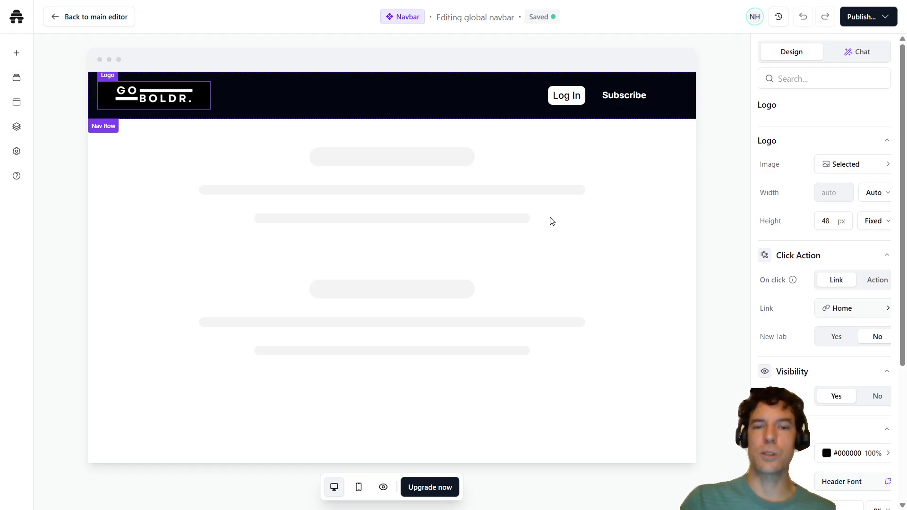
- Select the navbar's empty center group, look at the option for inserting a new element, and return to the main editor
left_click(382, 94)
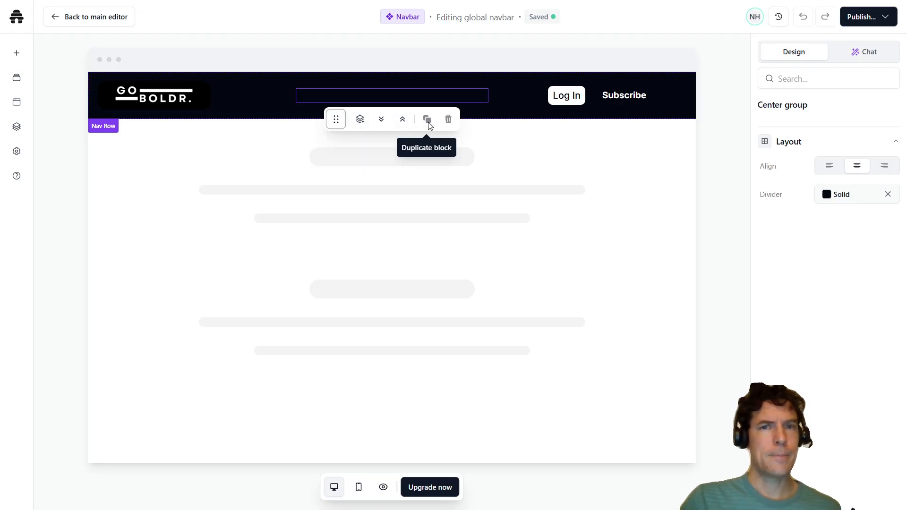
left_click(18, 55)
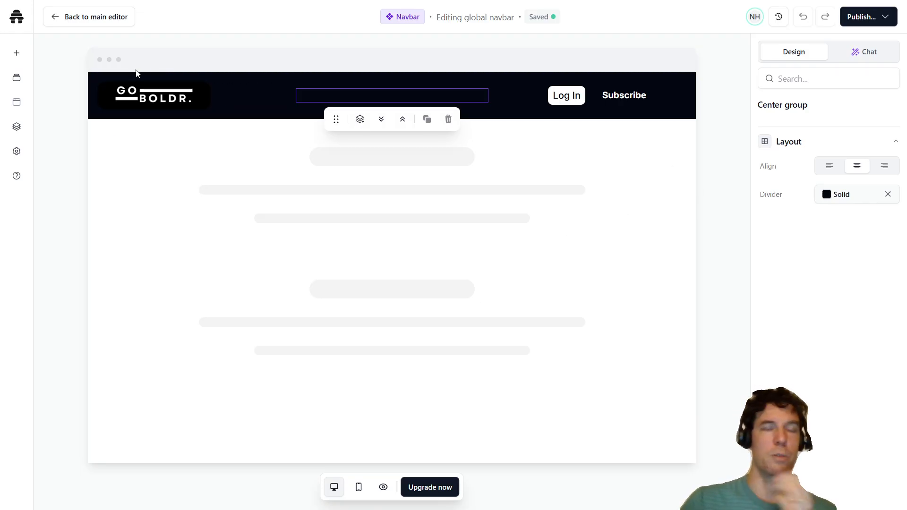
left_click(58, 24)
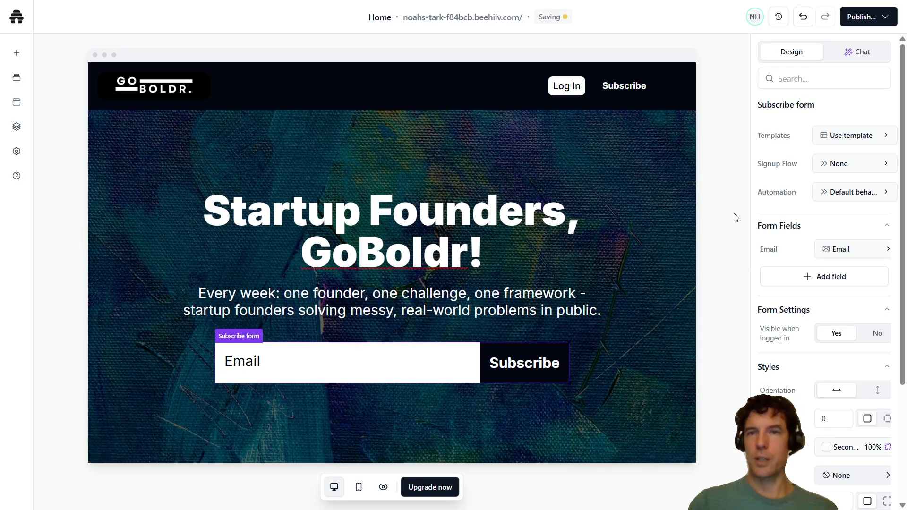
- Reopen the global navbar from the Home page to view its layout settings, and go back to the main editor
left_click(435, 91)
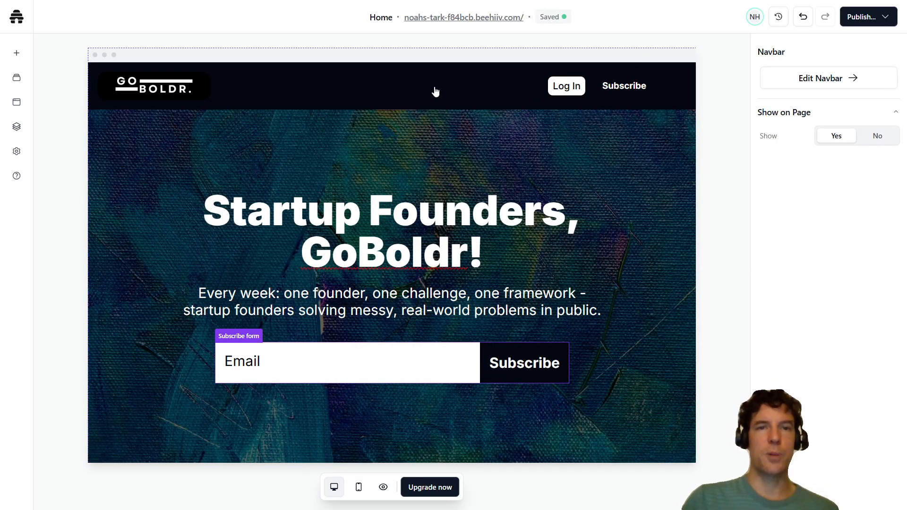
left_click(828, 78)
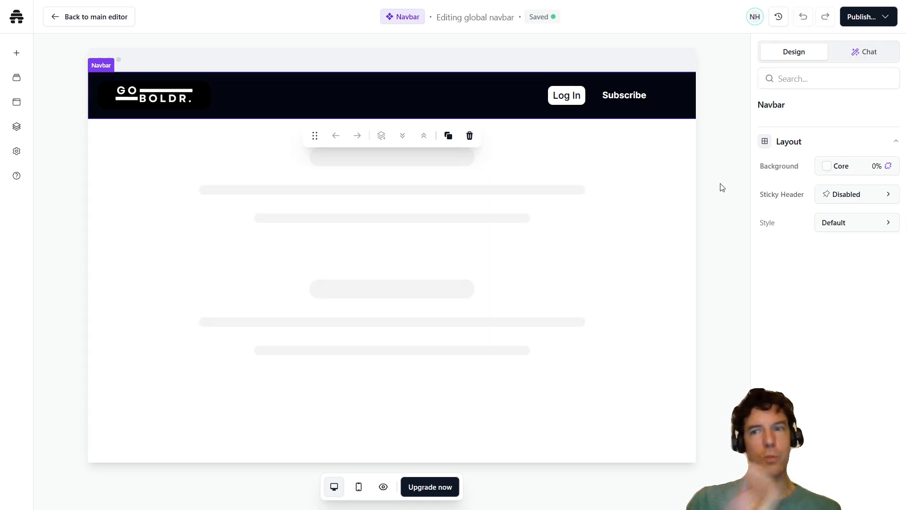
left_click(87, 18)
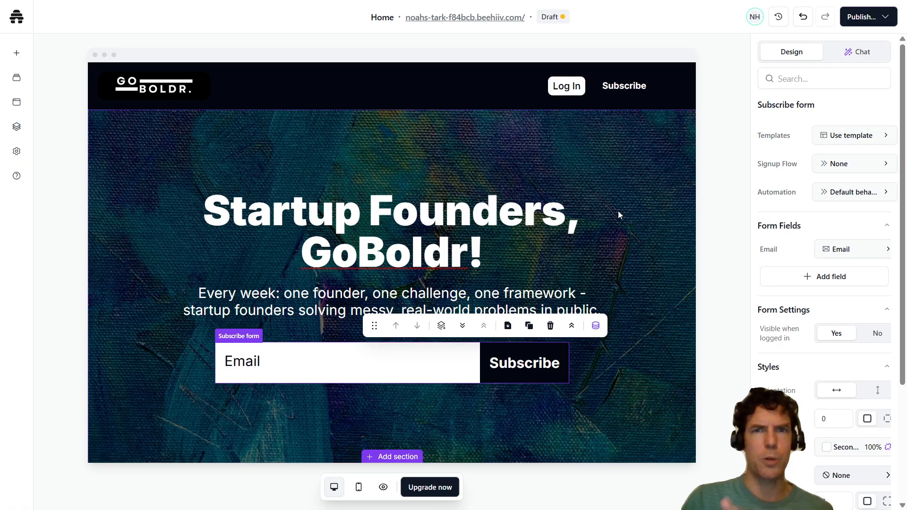
- Review the Home page from the hero through the posts and subscribe section to the footer, and return to the hero
scroll(609, 222, "down", 15)
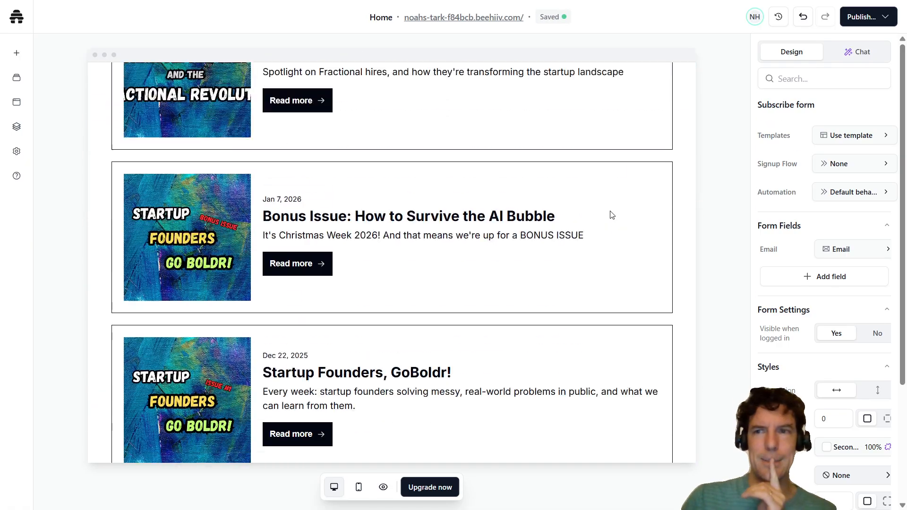
scroll(609, 212, "down", 2)
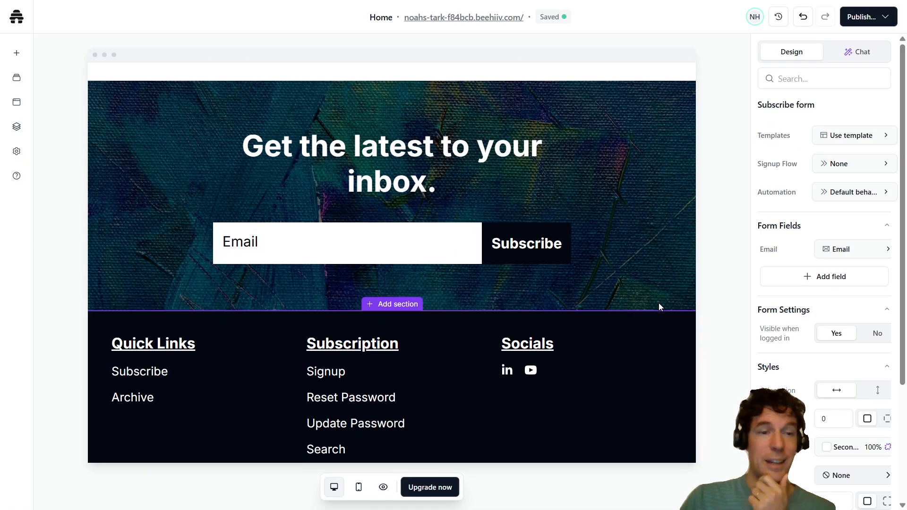
scroll(647, 315, "up", 10)
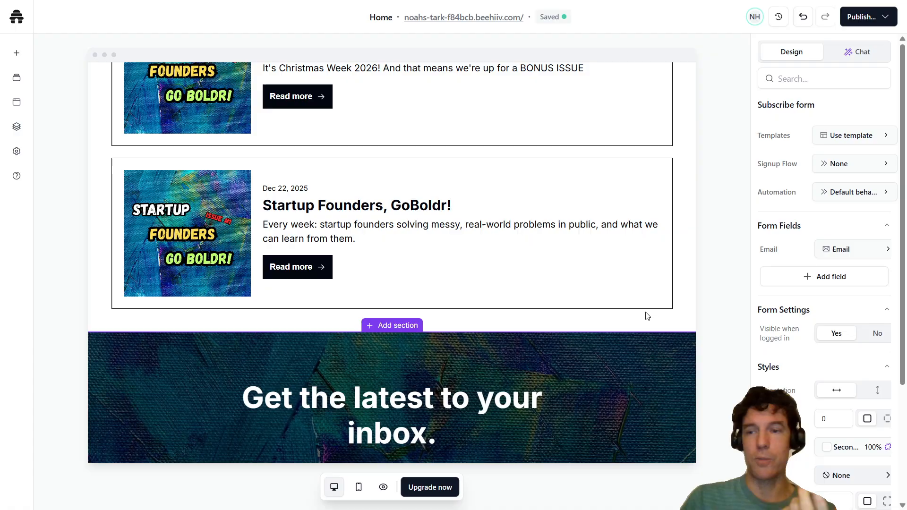
scroll(647, 316, "up", 5)
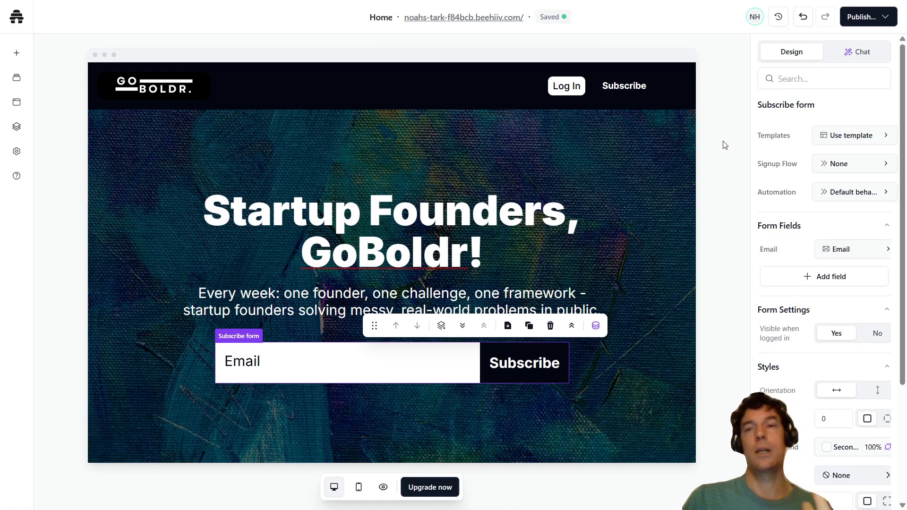